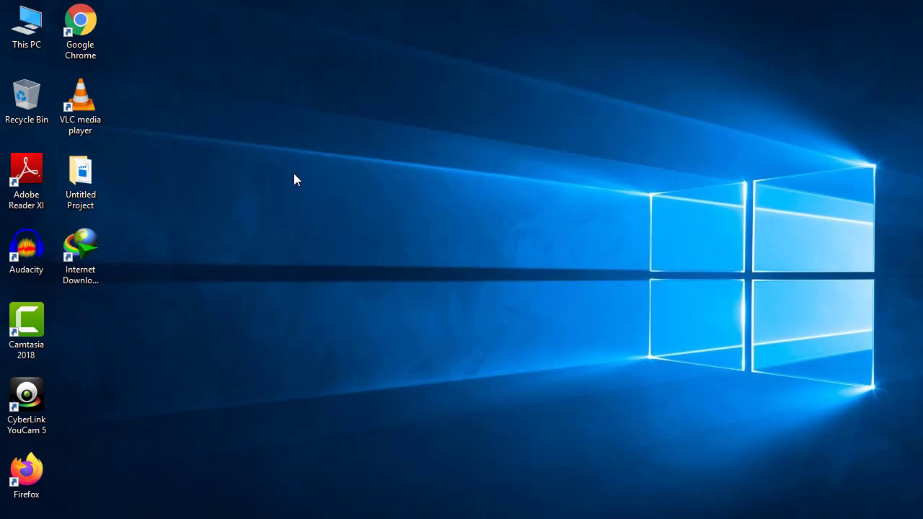
Step: Open Google Chrome and go to docs.google.com
left_click(84, 16)
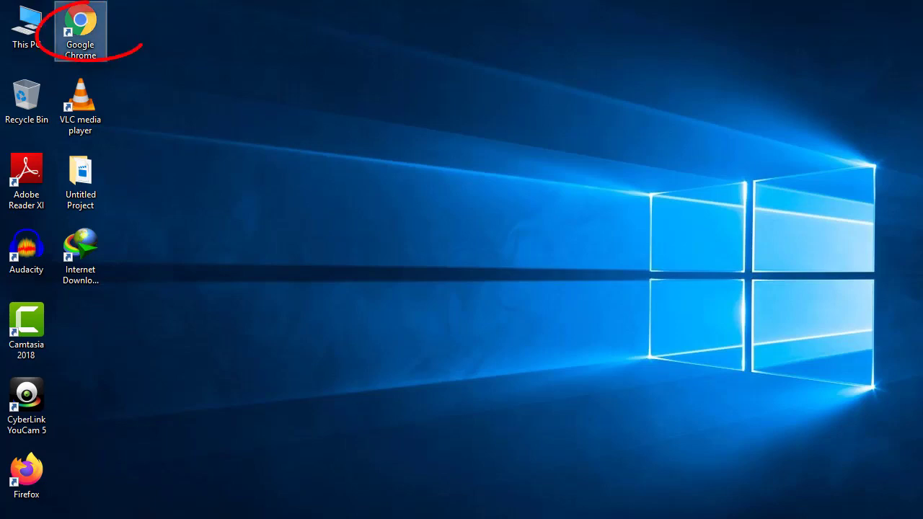
double_click(80, 29)
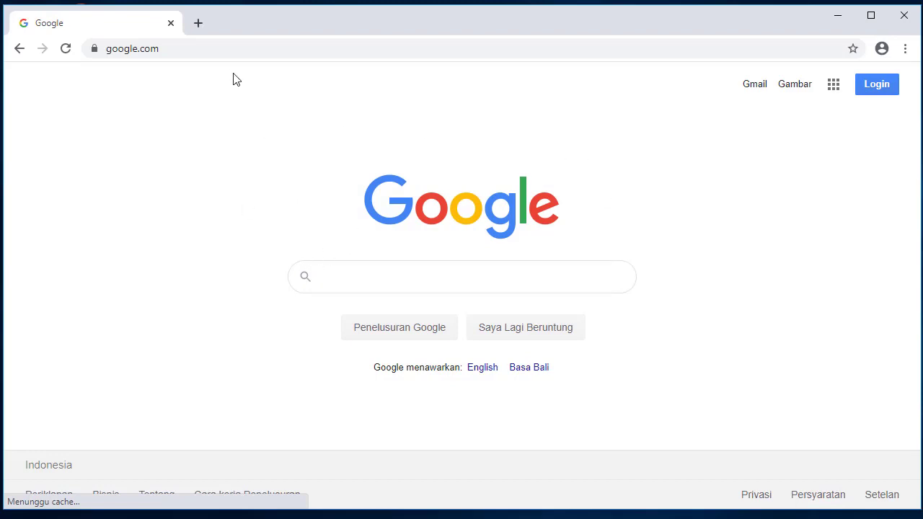
left_click(217, 46)
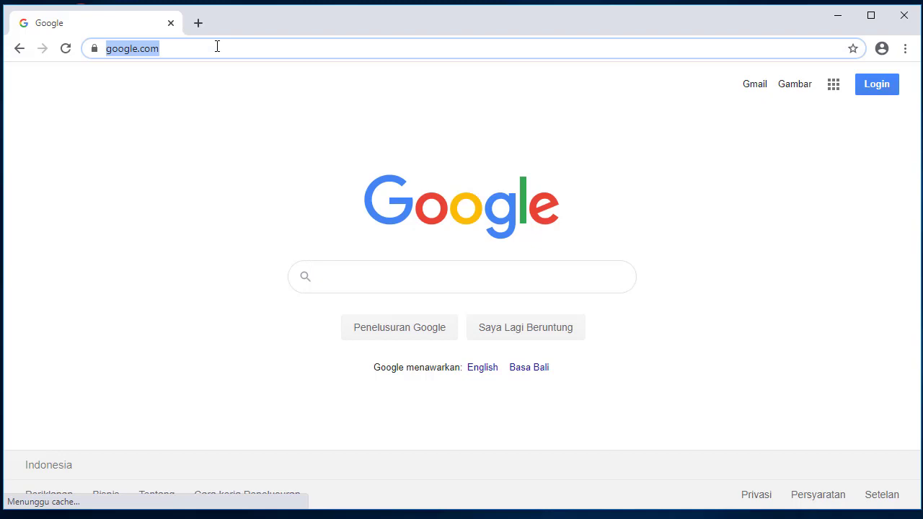
type("doc")
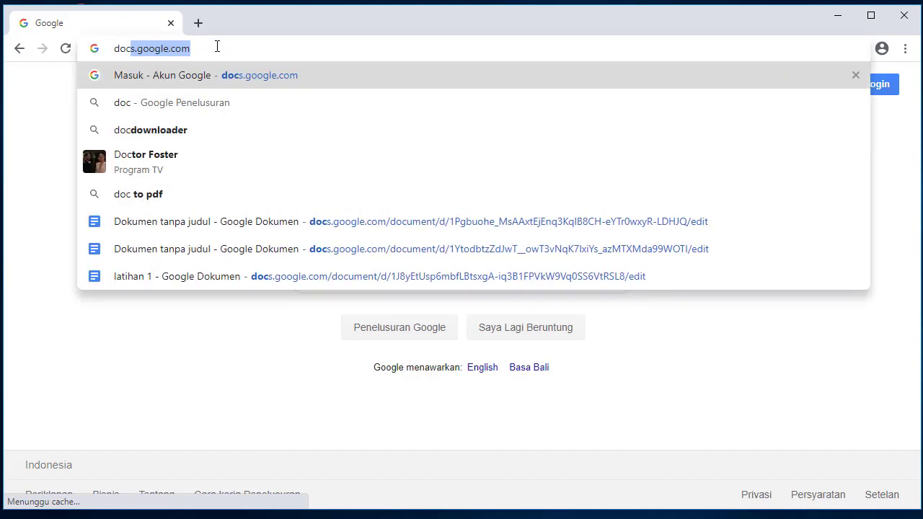
key("Right")
key("Return")
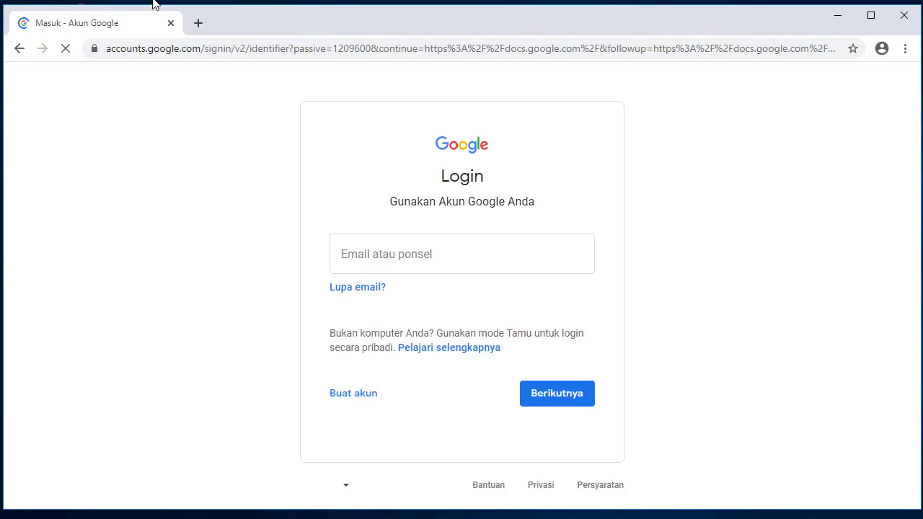
Step: Sign in to the Google account with the account e-mail address and the account password
left_click(401, 252)
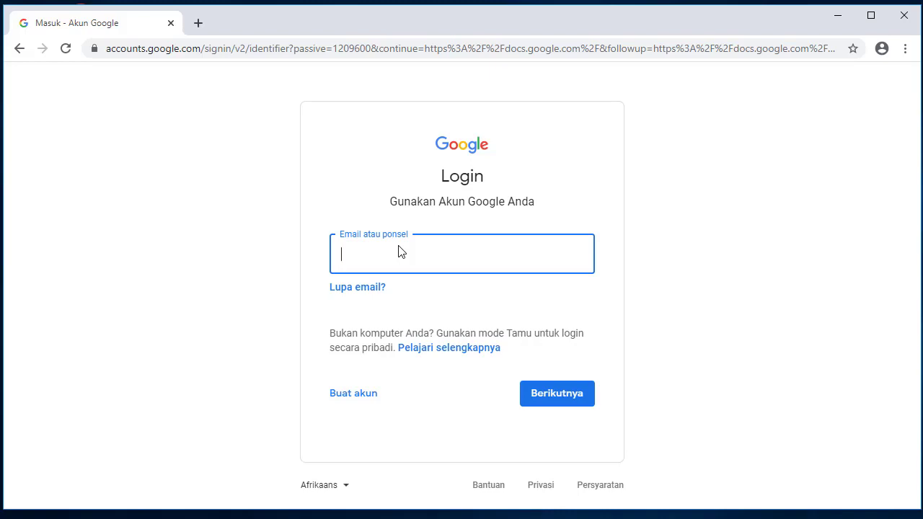
type("j")
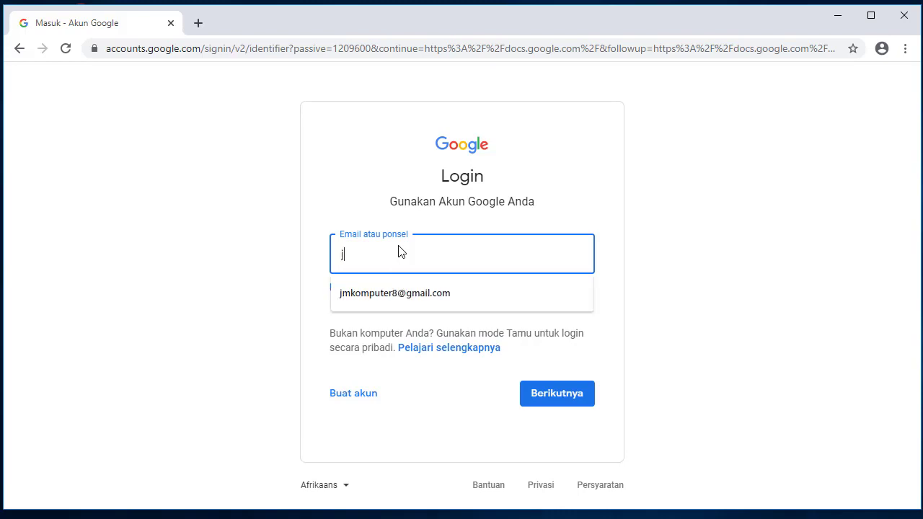
left_click(408, 306)
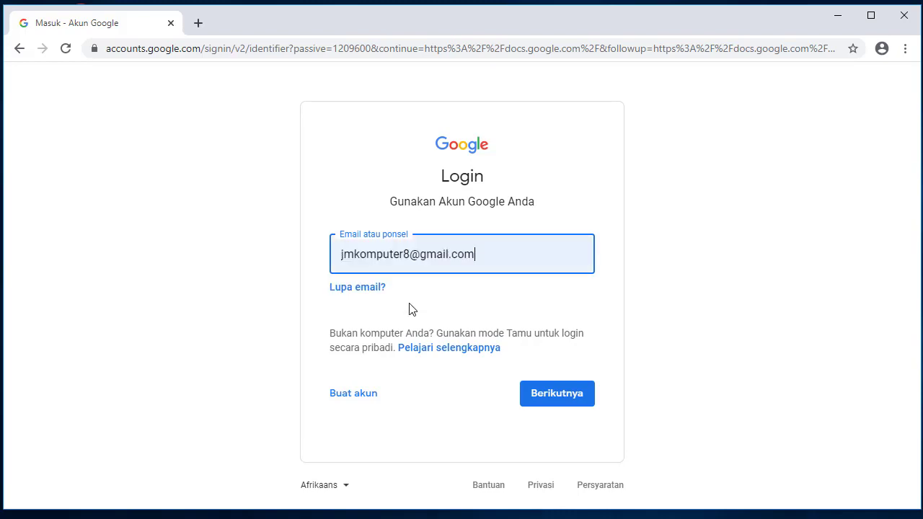
left_click(539, 395)
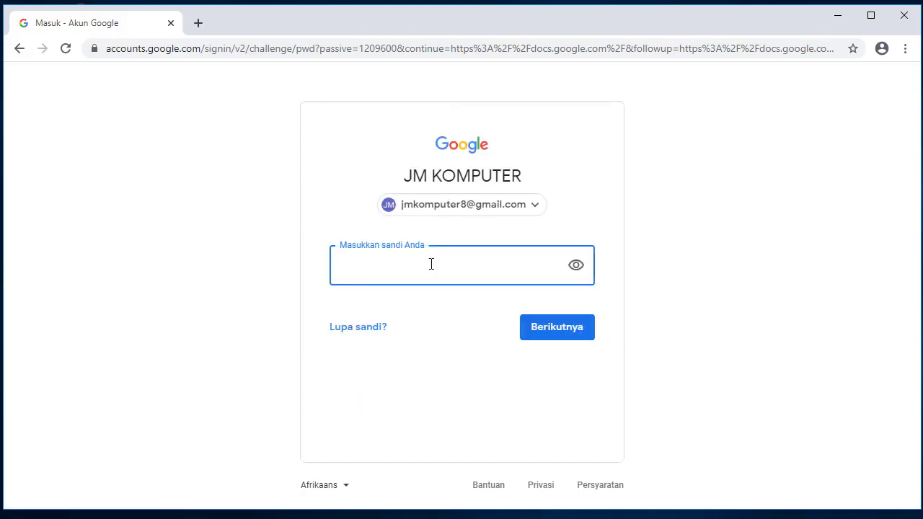
type("•••••••••••")
left_click(587, 327)
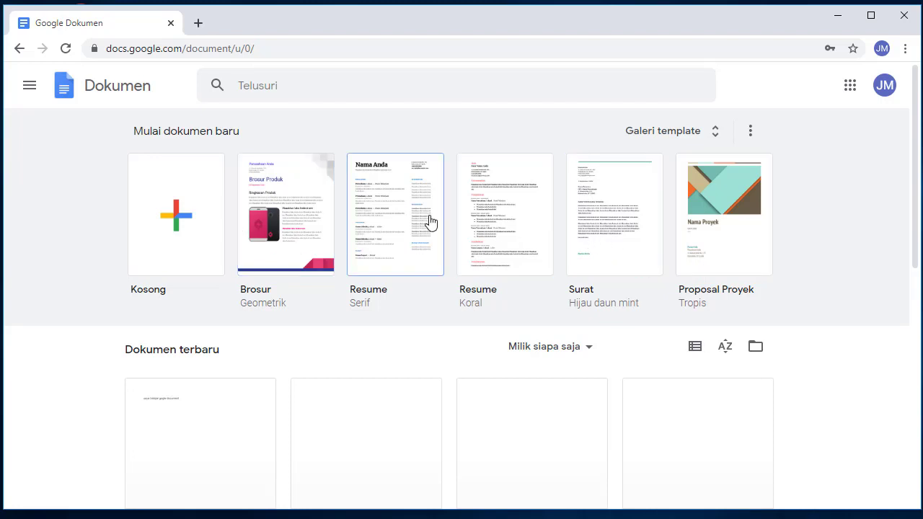
Step: Create a blank document and rename it "latihan 1"
left_click(178, 214)
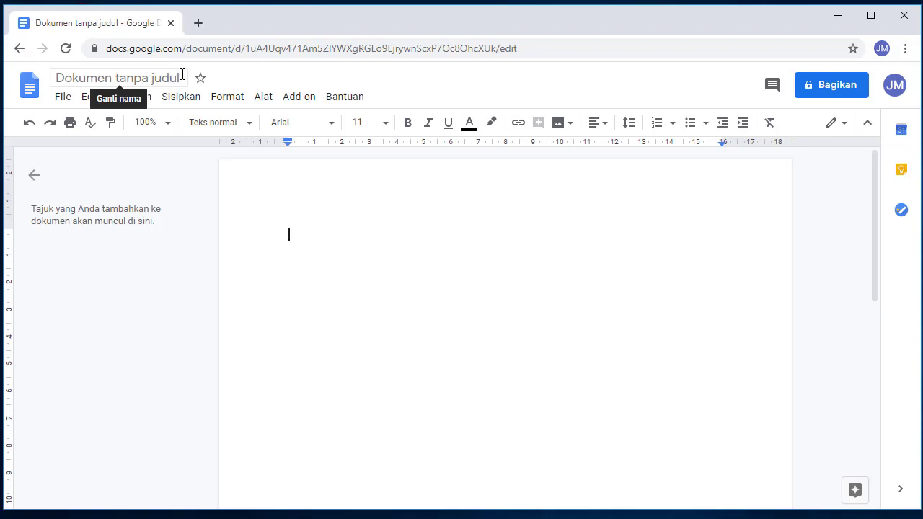
left_click(85, 78)
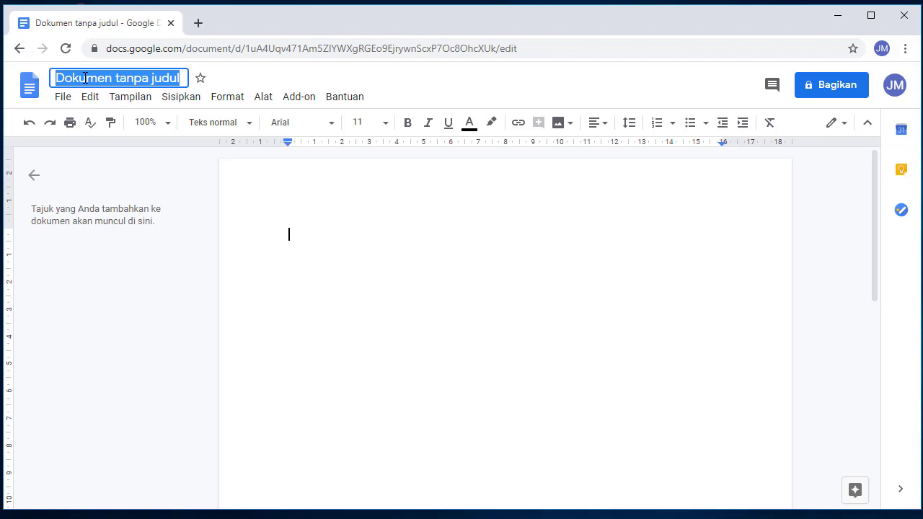
type("latihan")
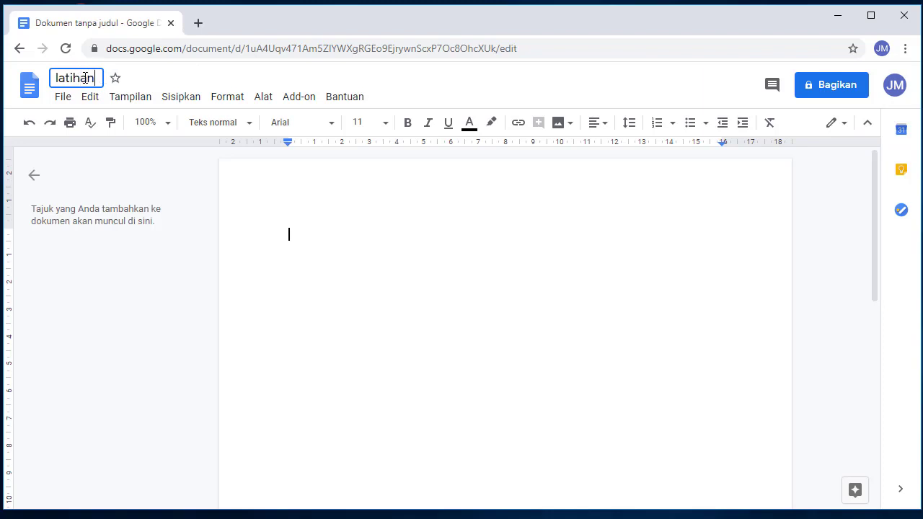
type("  1")
left_click(438, 277)
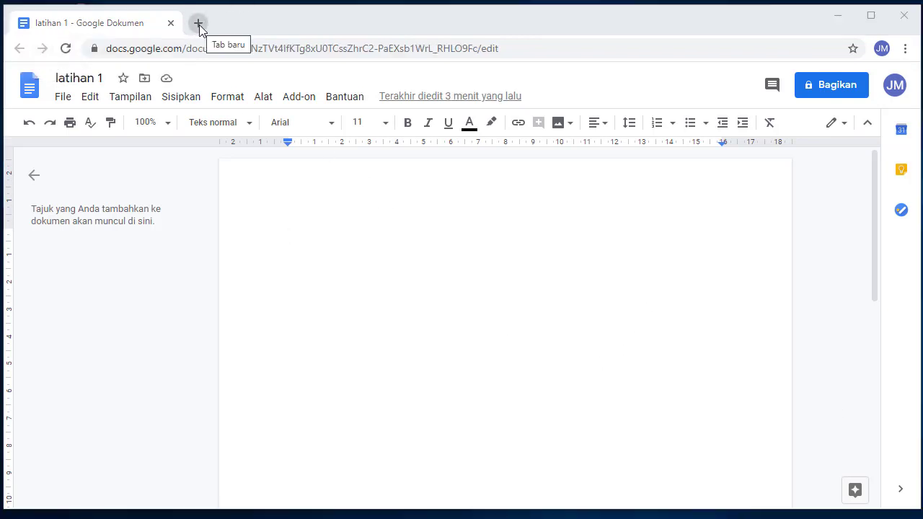
Step: Open drive.google.com in a new browser tab and look over the files in Drive Saya
left_click(199, 27)
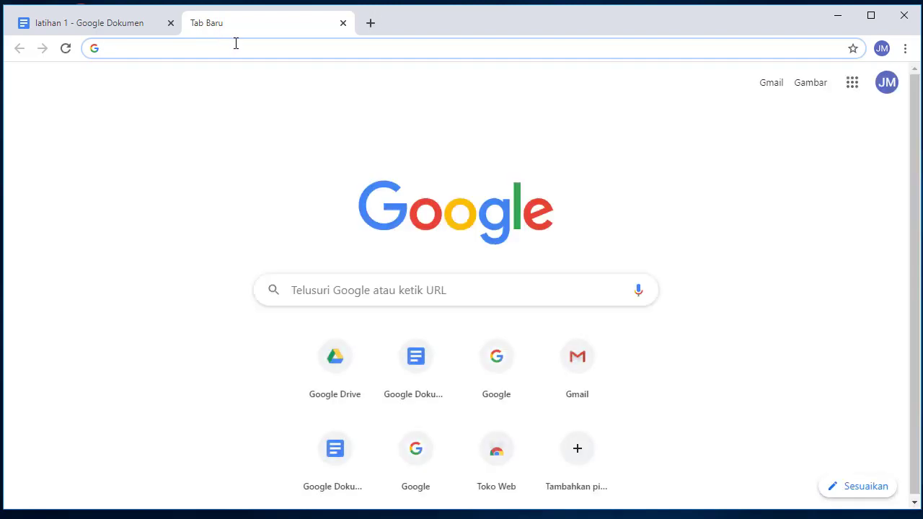
type("drive")
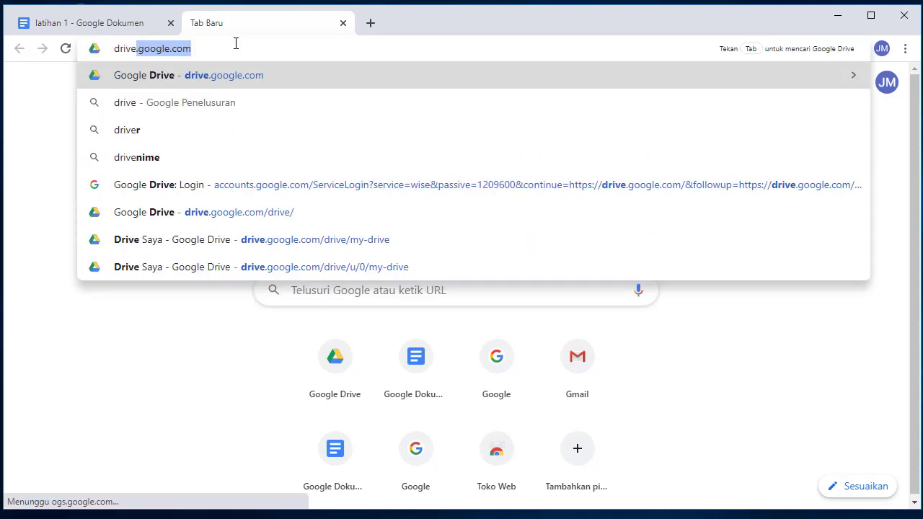
key("Right")
key("Return")
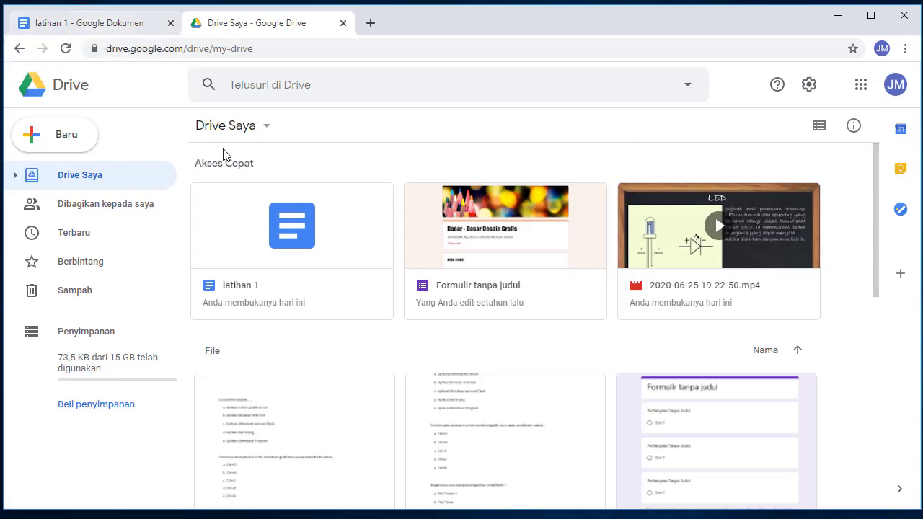
scroll(301, 228, "down", 1)
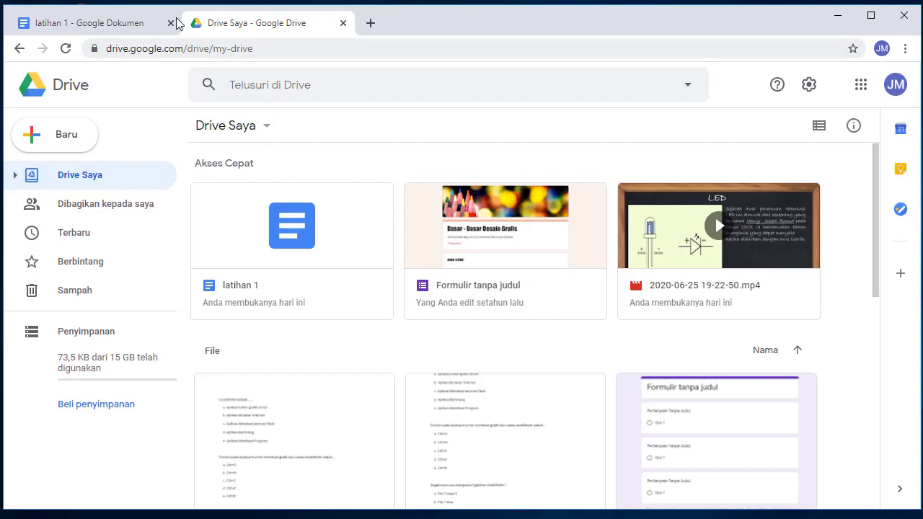
Step: Return to the latihan 1 document and write "saya belajar google document" on its first line
left_click(96, 26)
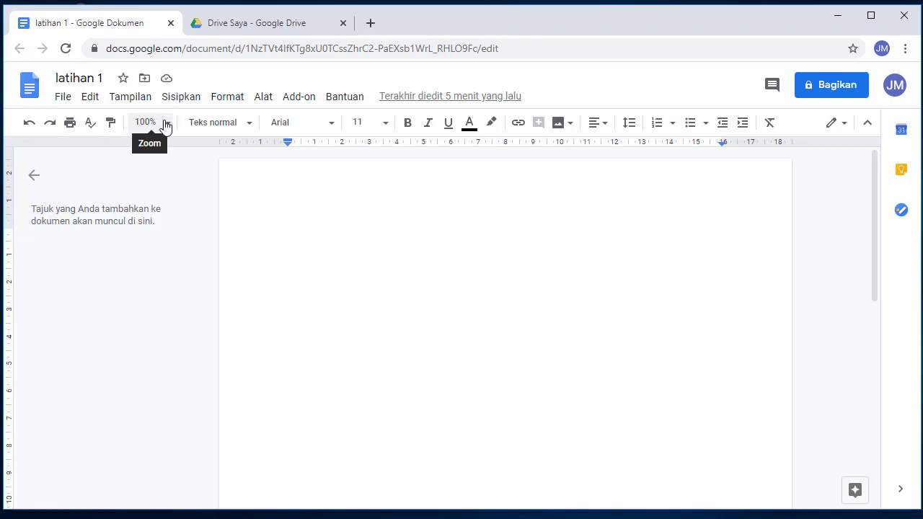
left_click(245, 124)
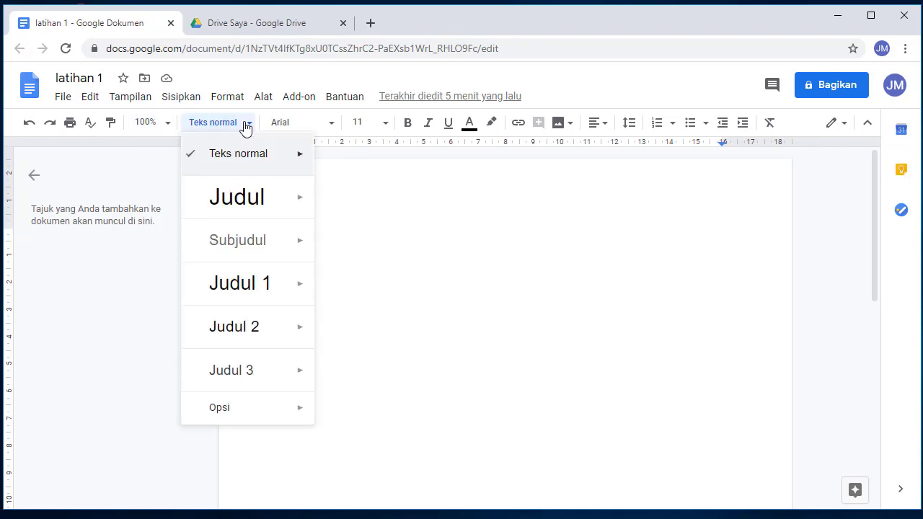
left_click(369, 203)
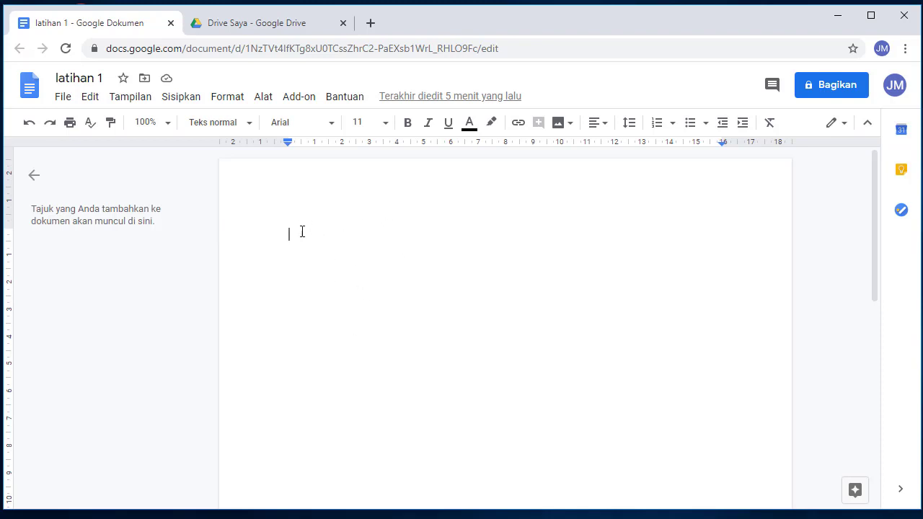
key("ctrl+a")
type("saya")
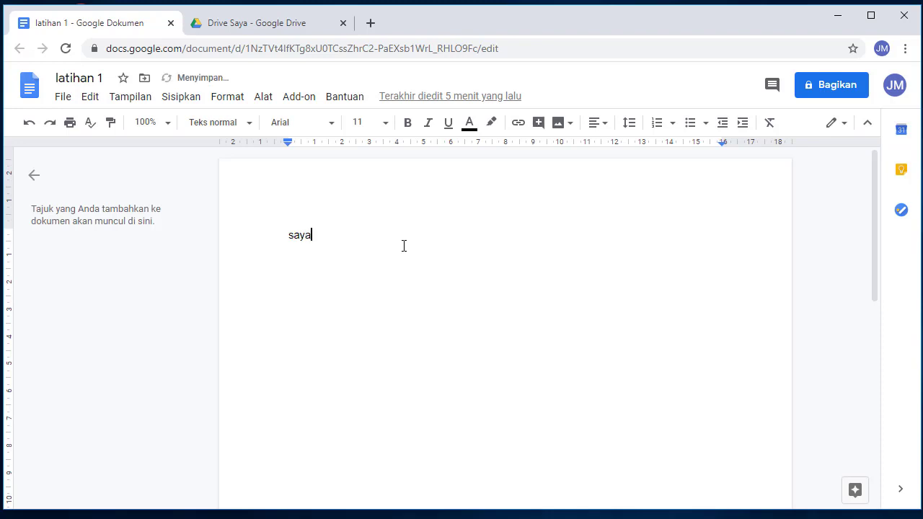
type(" belaja")
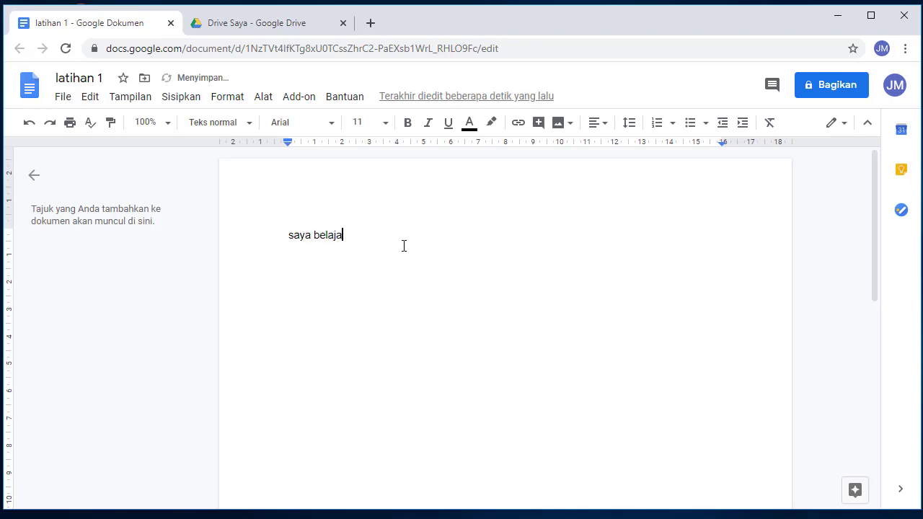
type("r google document")
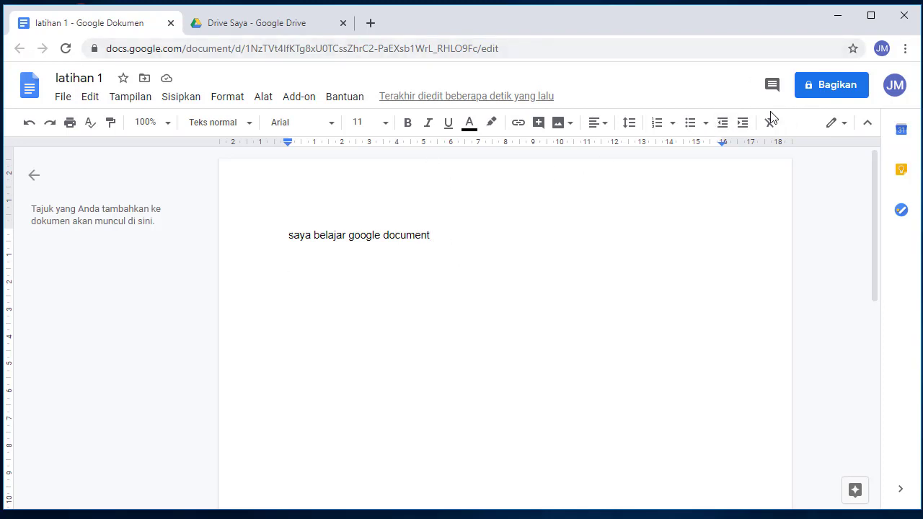
Step: Start sharing the document and add the collaborator's e-mail address as a recipient
left_click(818, 88)
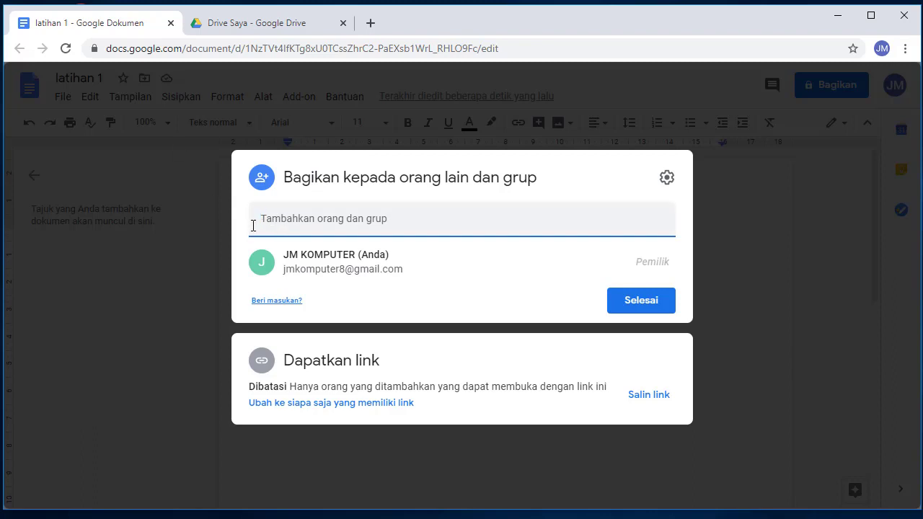
key("ctrl+v")
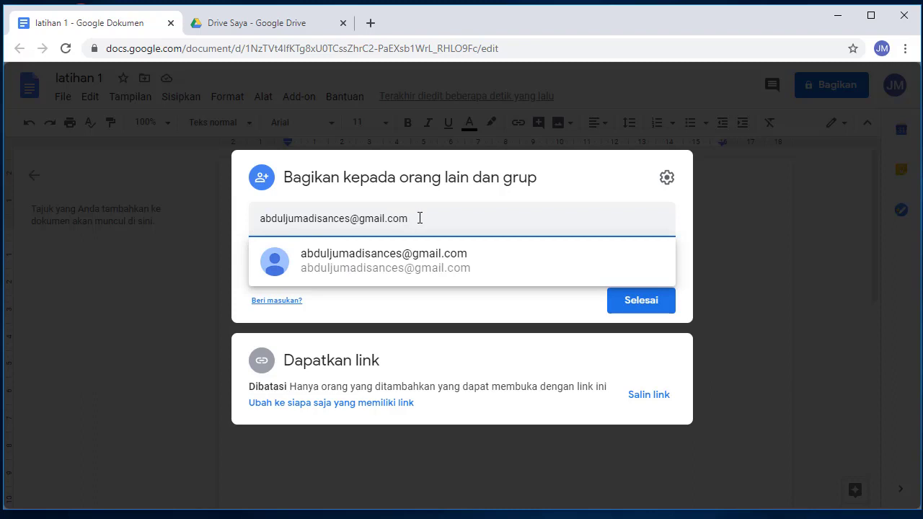
key("Return")
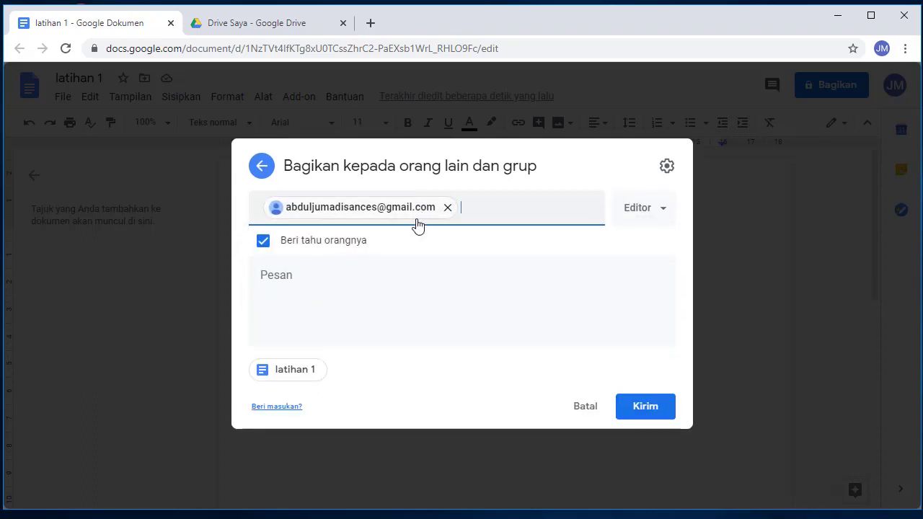
Step: Write the invitation message "tolong dong kerja sama buat tugasnya"
left_click(305, 280)
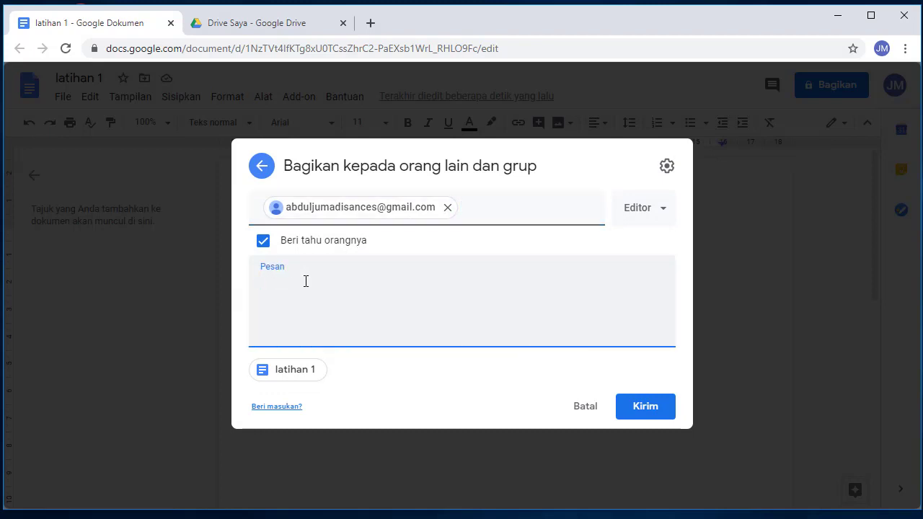
type("tolong dong kerja sama buat tugasna")
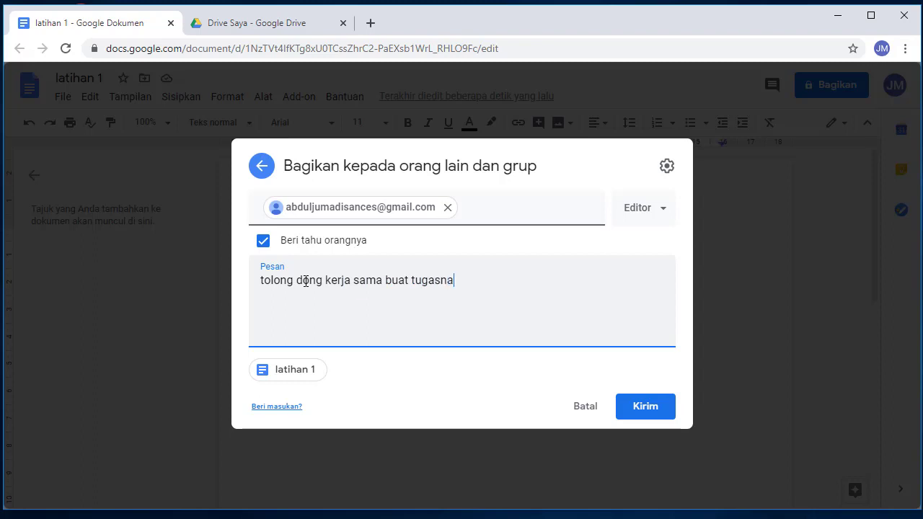
key("BackSpace")
key("BackSpace")
type("ya")
key("BackSpace")
key("BackSpace")
type("nya")
Step: Review the recipient's access roles, keep Editor, and send the sharing invitation
left_click(661, 211)
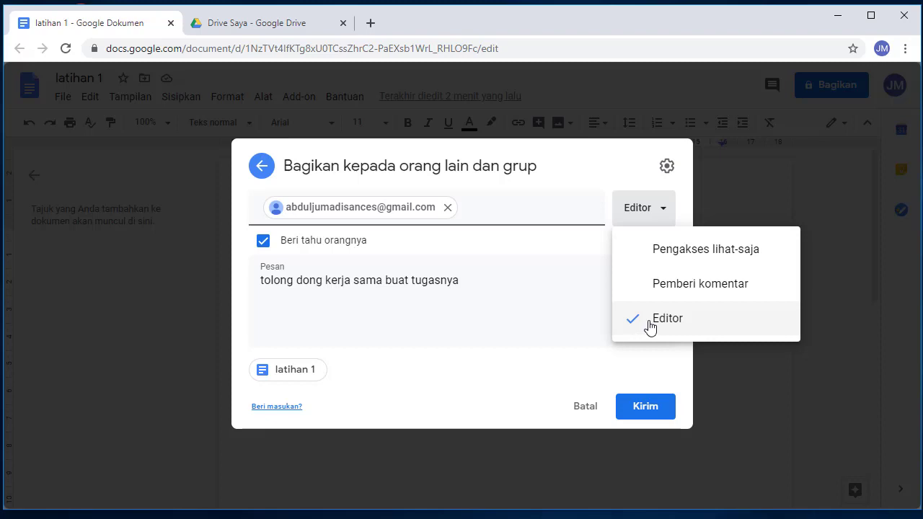
left_click(584, 333)
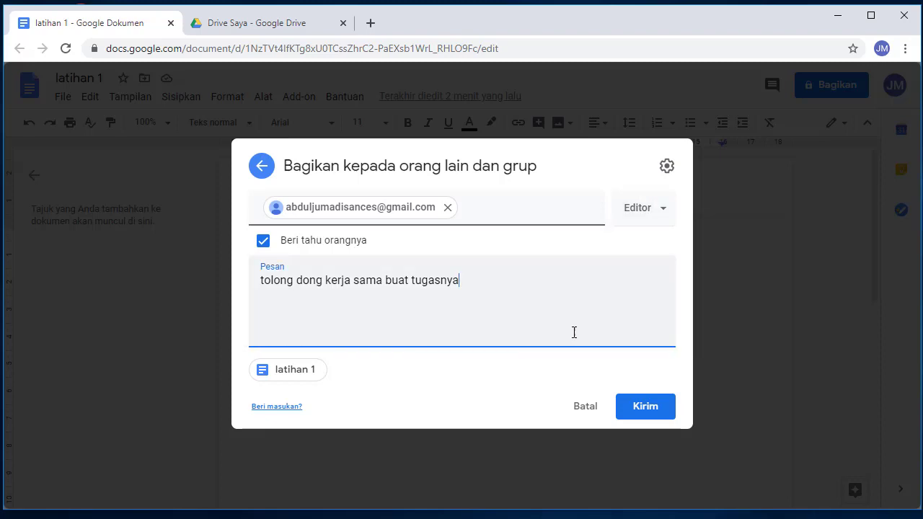
left_click(651, 408)
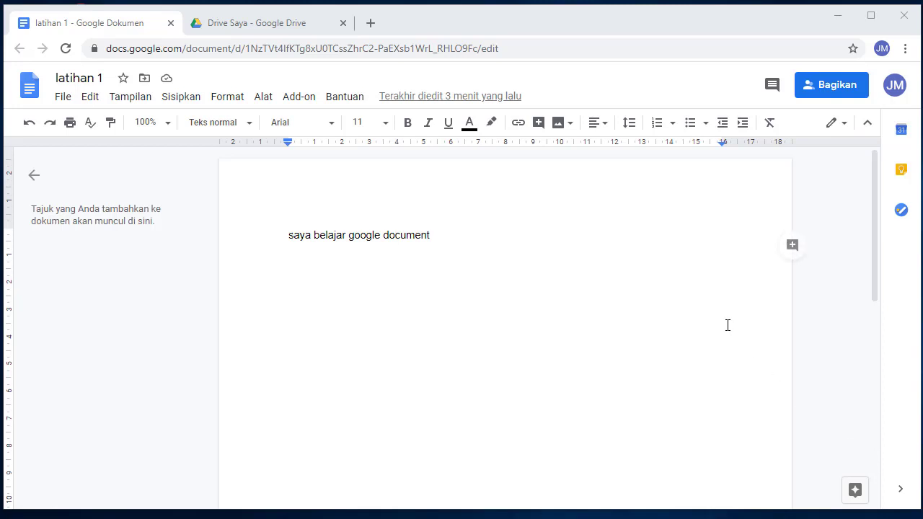
Step: Reopen the document's sharing settings, copy its link, and change link access to anyone who has the link
left_click(824, 87)
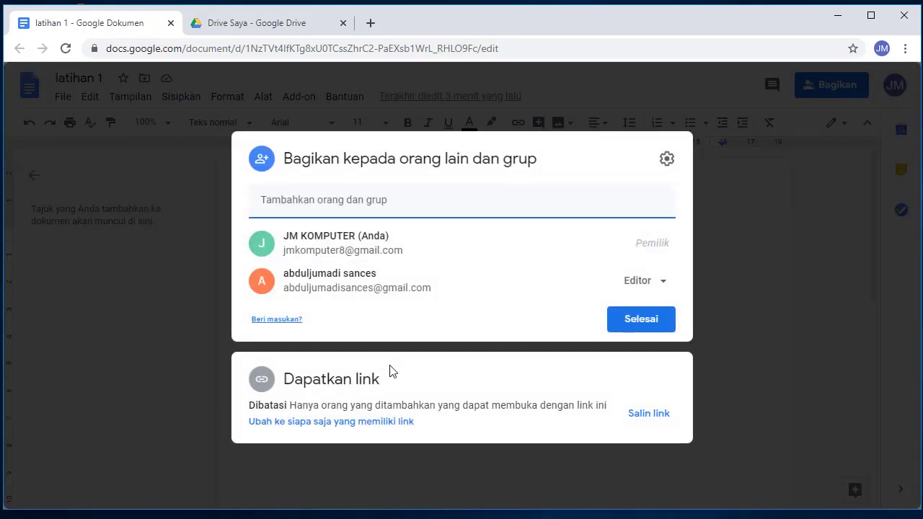
left_click(649, 413)
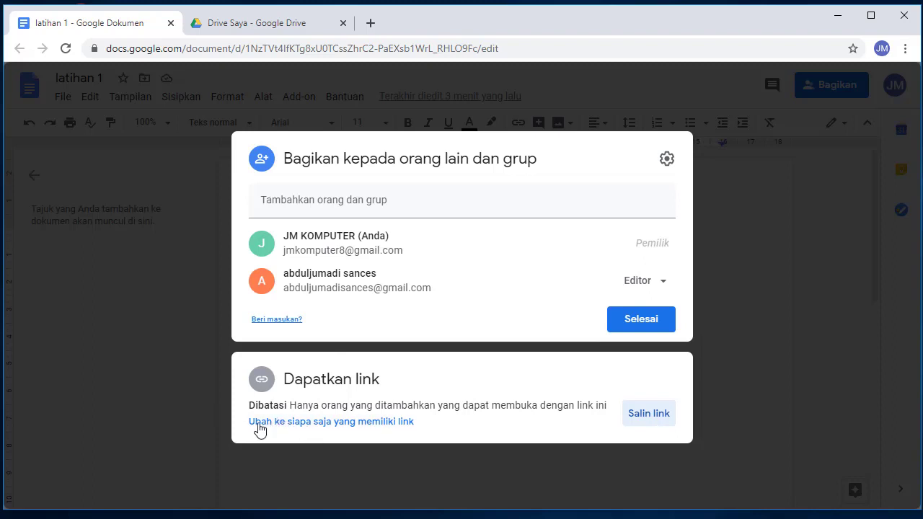
left_click(298, 424)
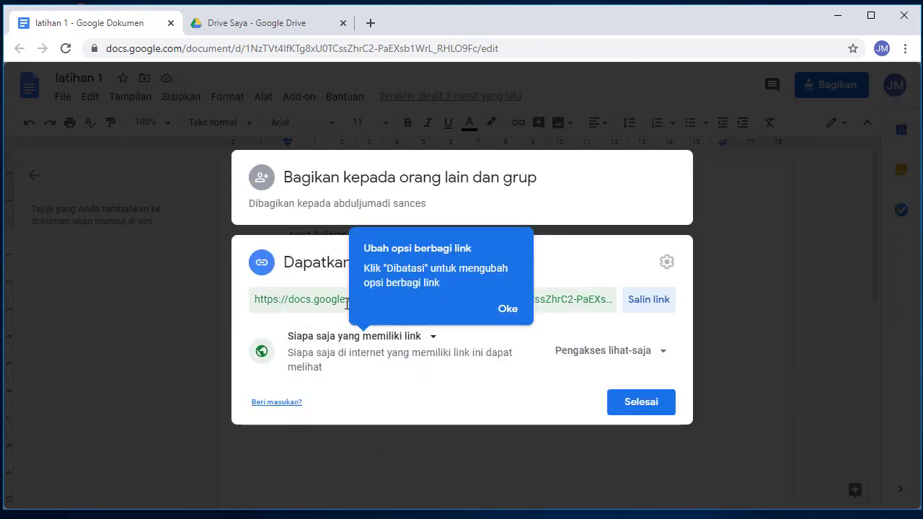
Step: Dismiss the link-sharing tip, copy the document's link, give anyone with the link the Editor role, and finish sharing
left_click(508, 310)
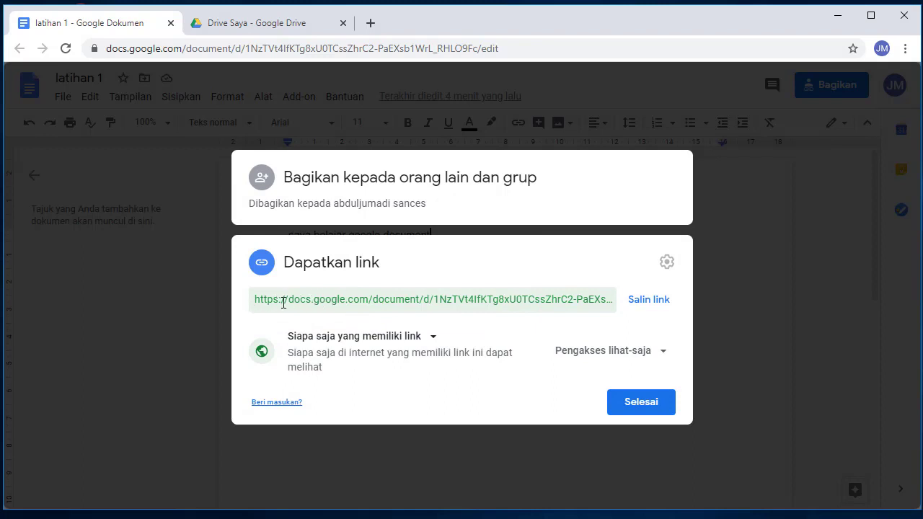
left_click(665, 304)
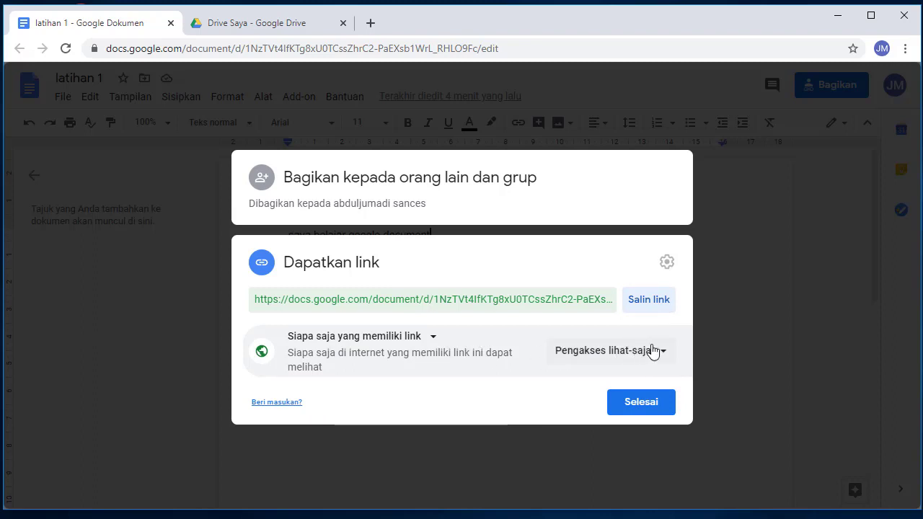
left_click(662, 355)
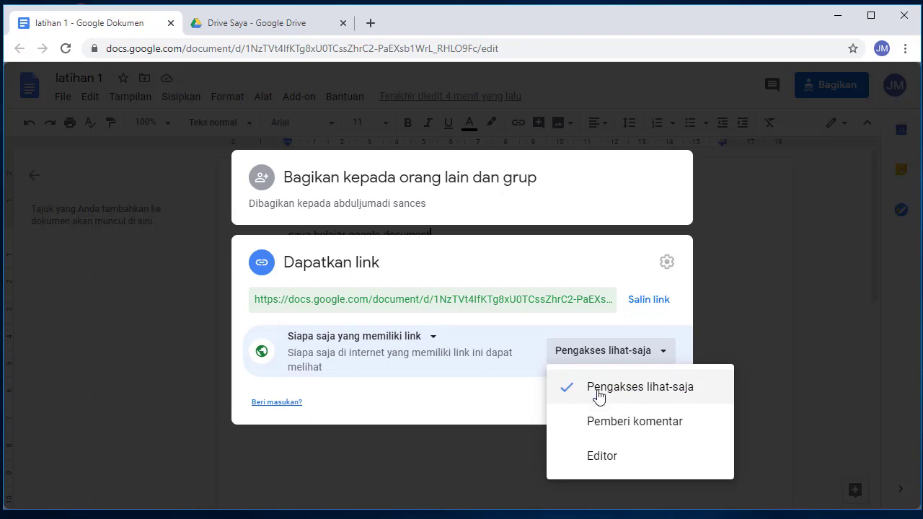
left_click(581, 458)
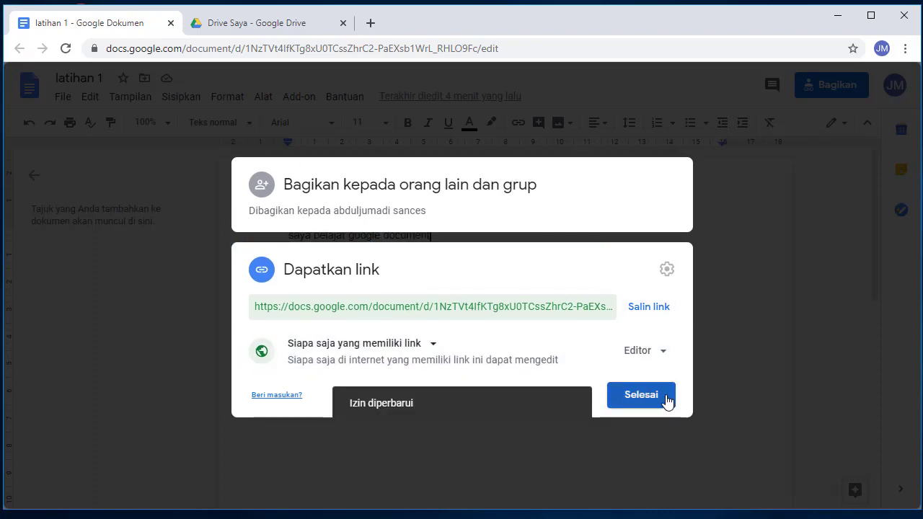
left_click(641, 395)
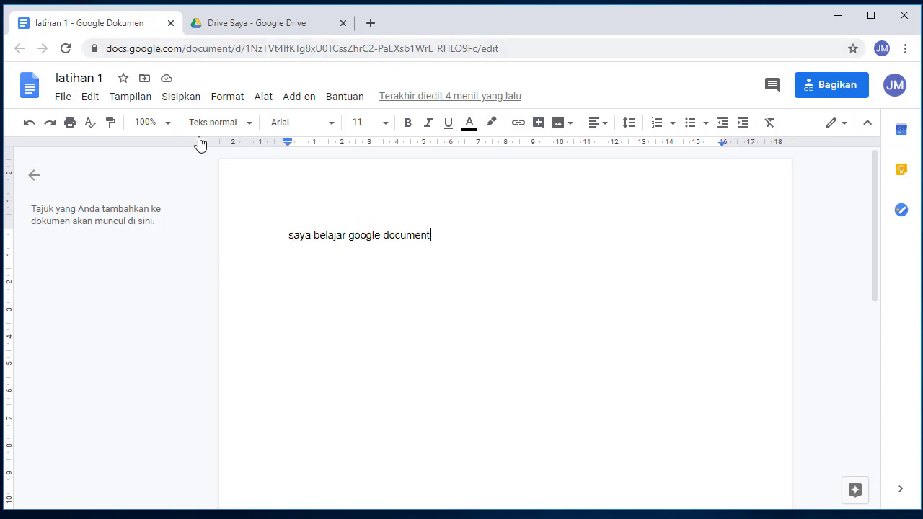
Step: Sign out of the current Google account
left_click(892, 97)
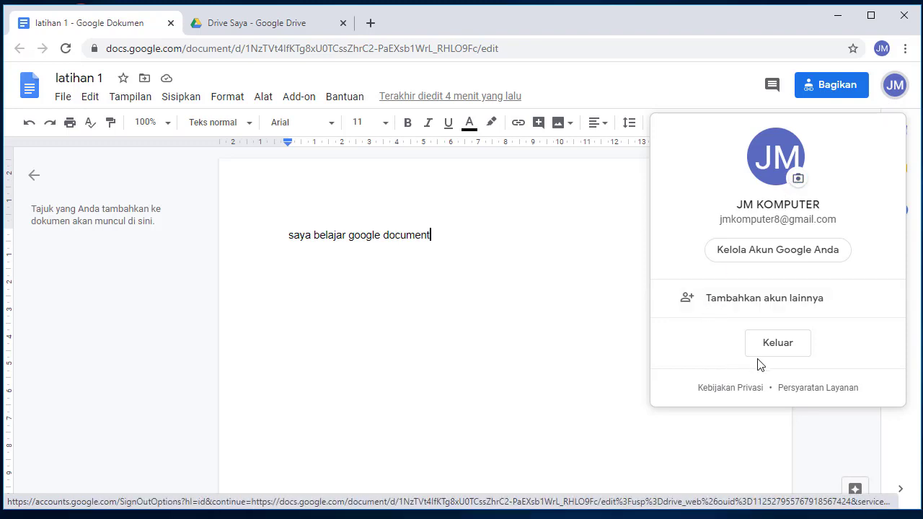
left_click(779, 346)
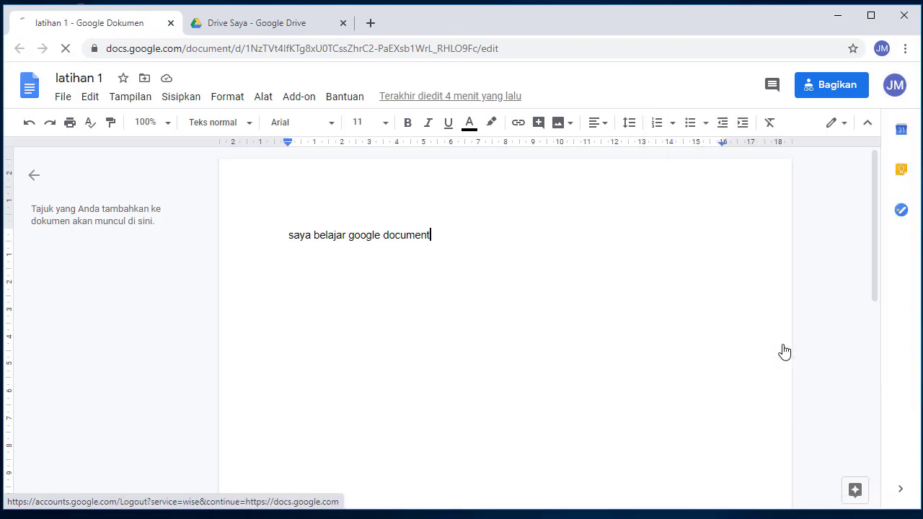